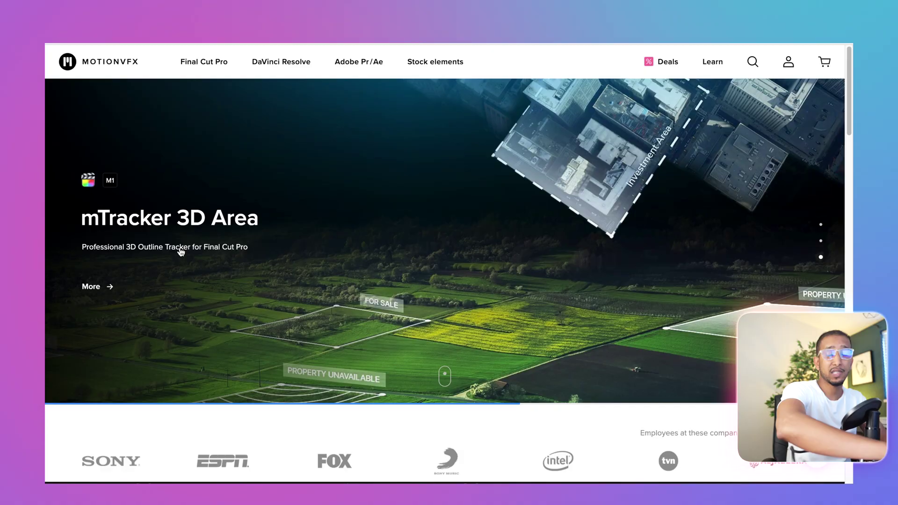
Step: Open the mTracker 3D Area product page and look over its trailer section
click(181, 252)
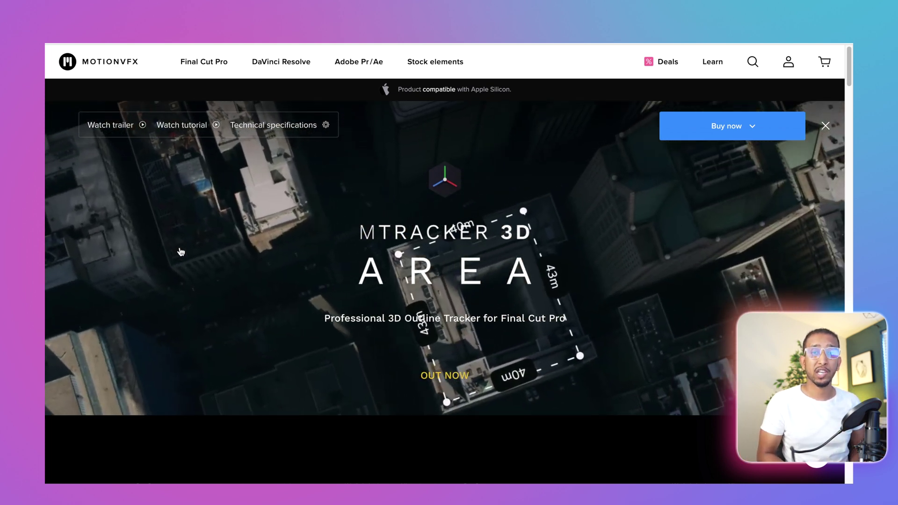
scroll(181, 252, down, 3)
scroll(181, 251, down, 20)
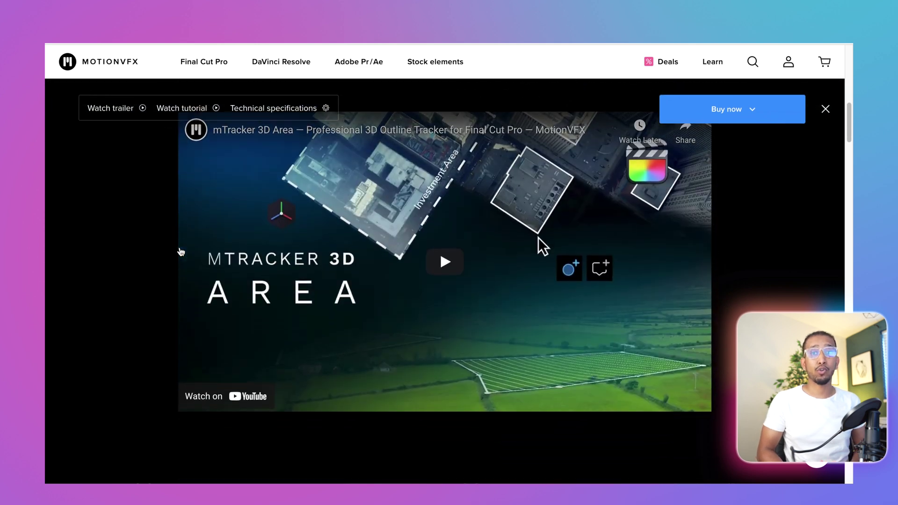
scroll(181, 252, down, 15)
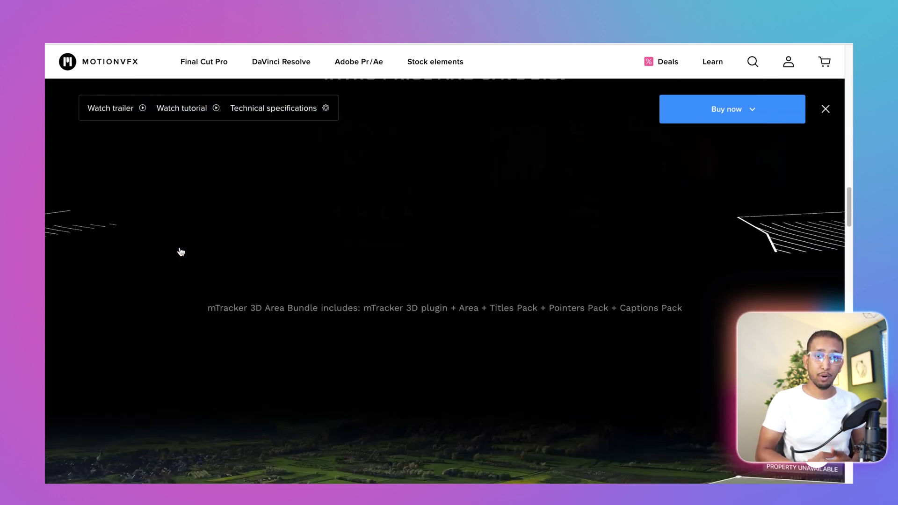
scroll(181, 252, up, 20)
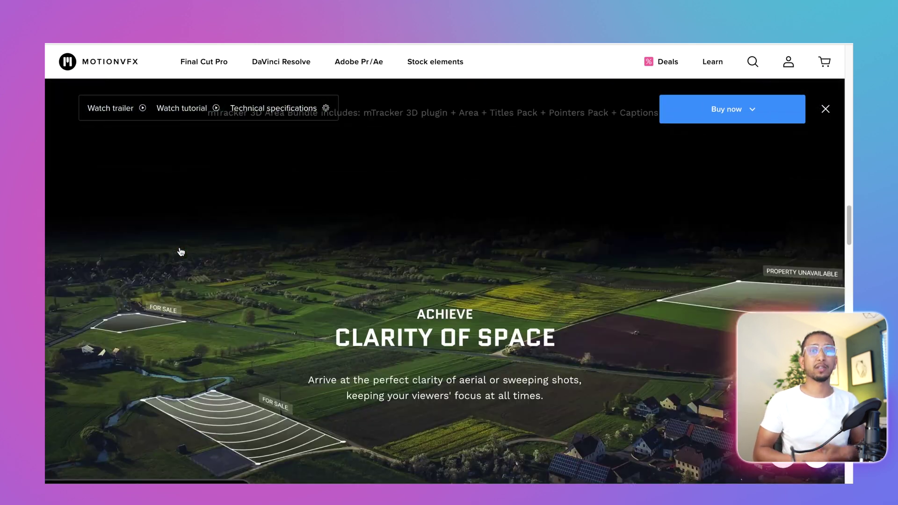
scroll(181, 252, up, 2)
Step: Scroll down past the tutorials to the Area Bundle intro-price offer, saving $216
scroll(181, 252, down, 4)
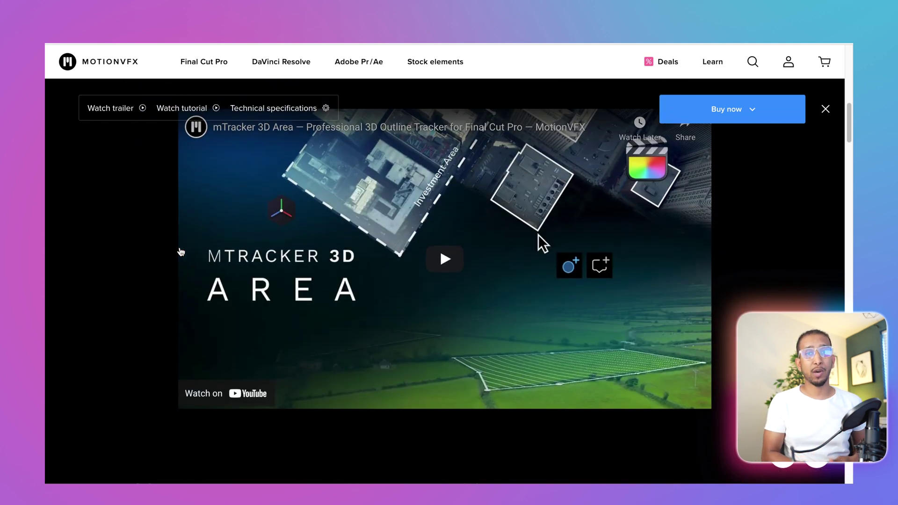
scroll(181, 252, down, 1)
scroll(181, 251, down, 4)
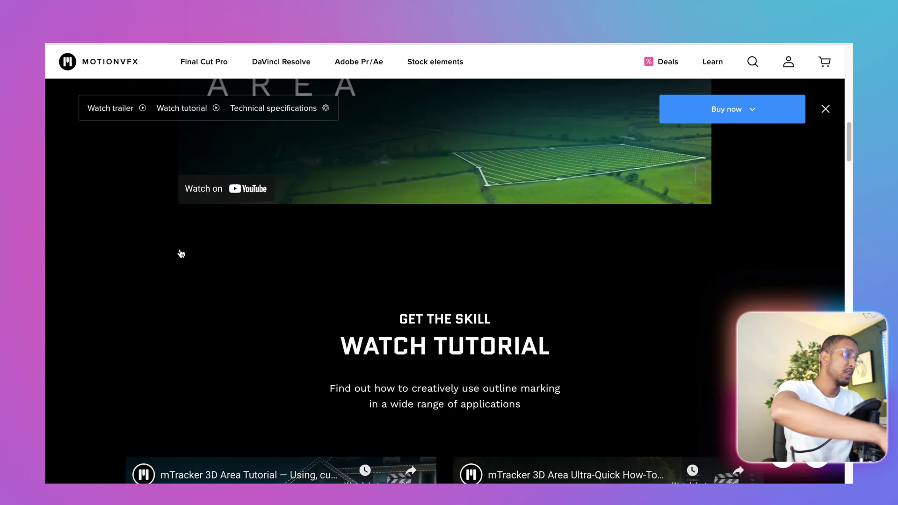
scroll(181, 253, down, 10)
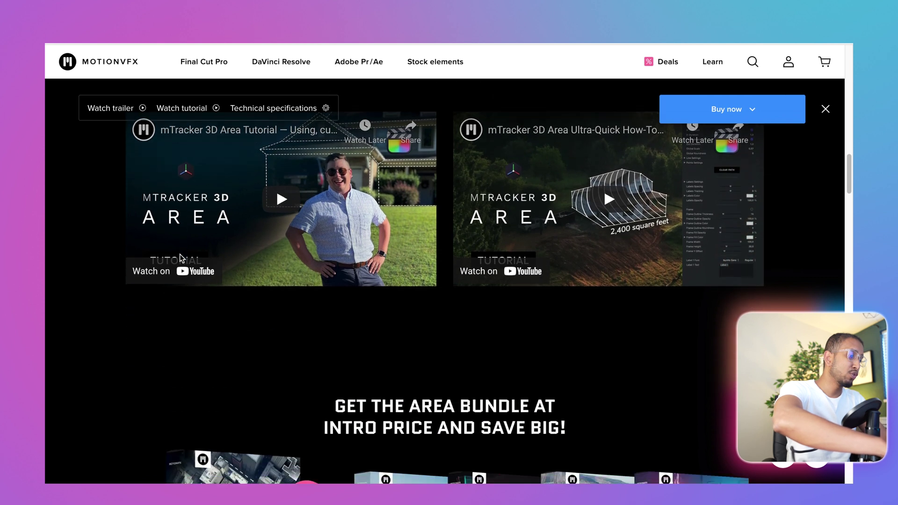
scroll(179, 254, down, 3)
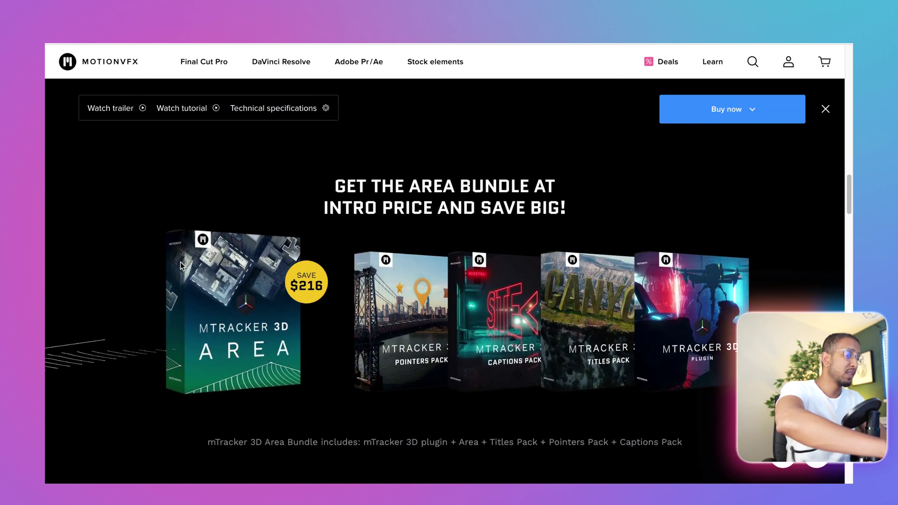
scroll(180, 257, down, 1)
scroll(180, 263, down, 1)
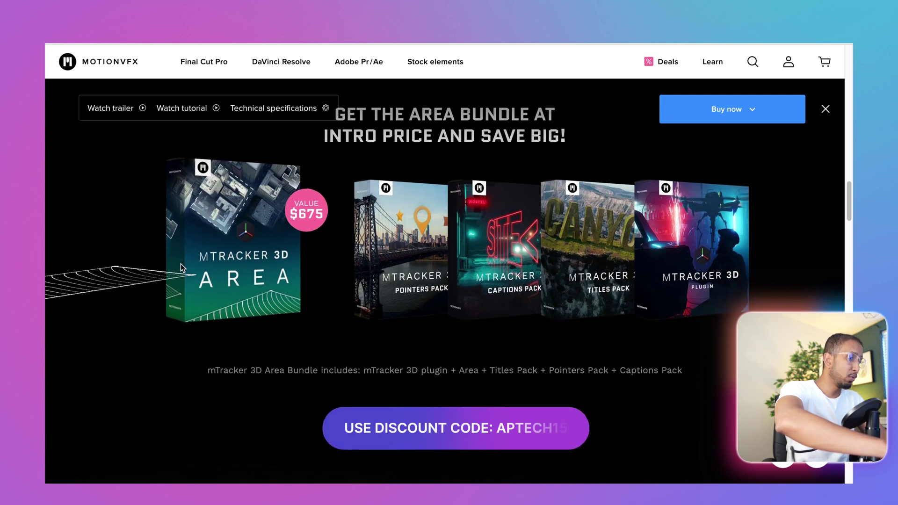
scroll(181, 263, down, 1)
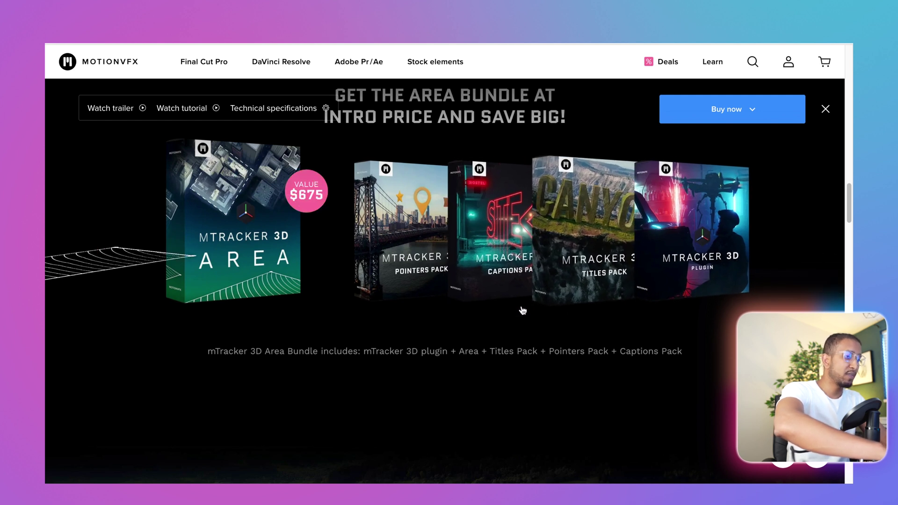
Step: Scroll through the mTracker 3D Area feature showcase sections
scroll(522, 310, down, 1)
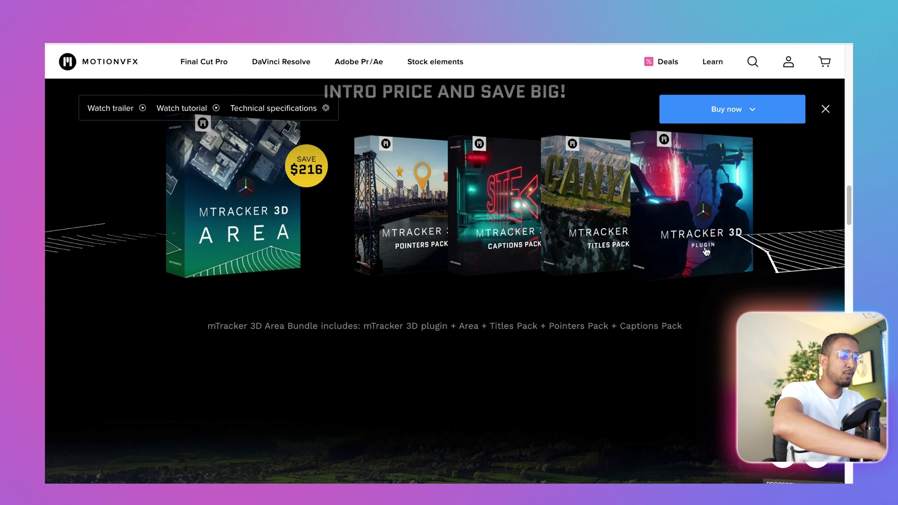
scroll(511, 310, down, 6)
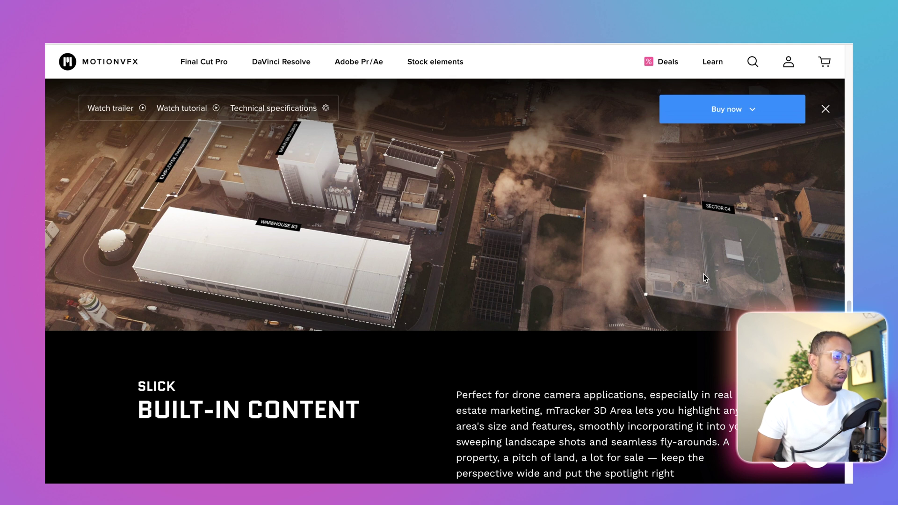
scroll(690, 303, down, 4)
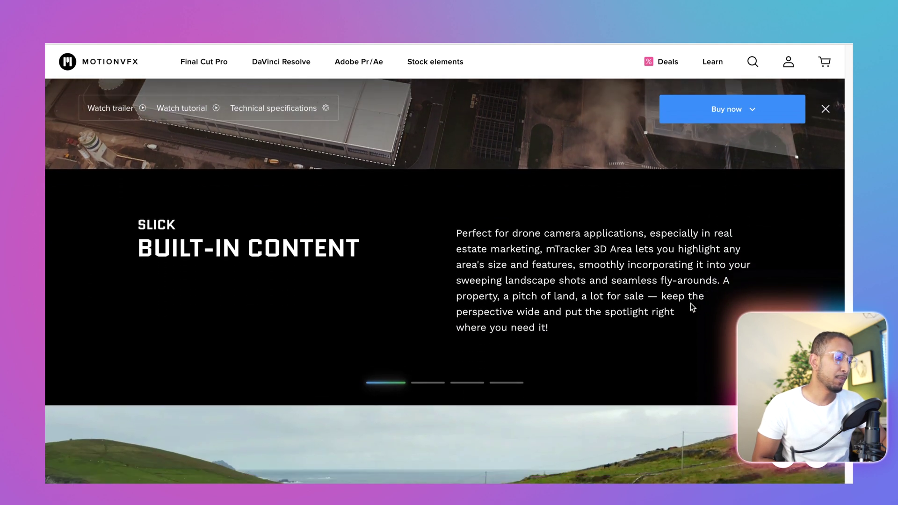
scroll(691, 303, down, 5)
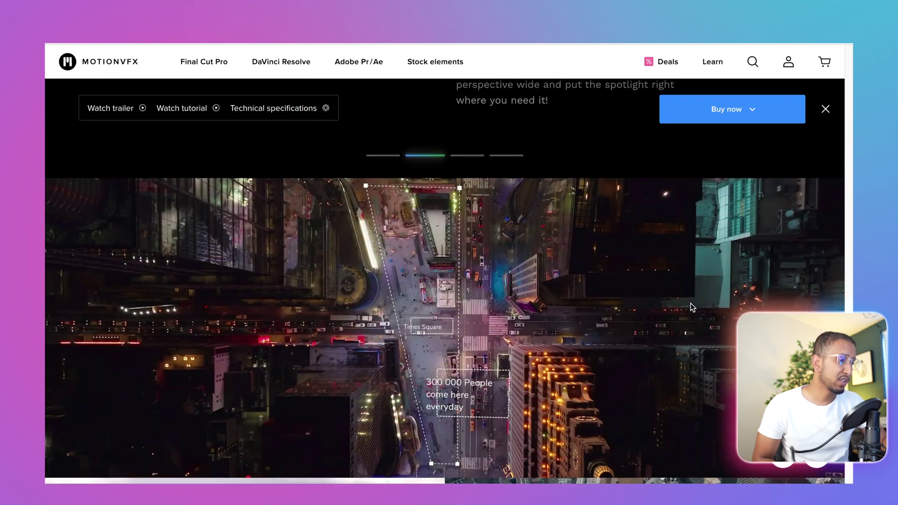
scroll(691, 304, down, 3)
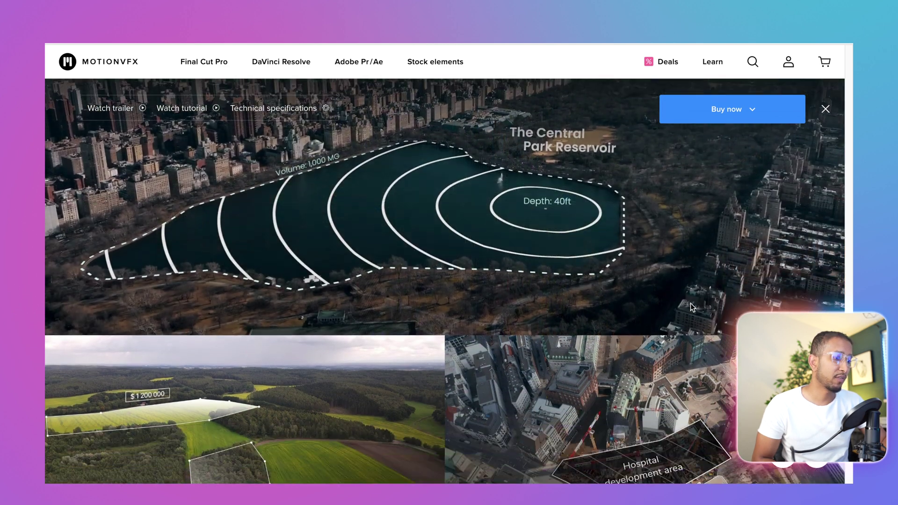
scroll(691, 303, down, 5)
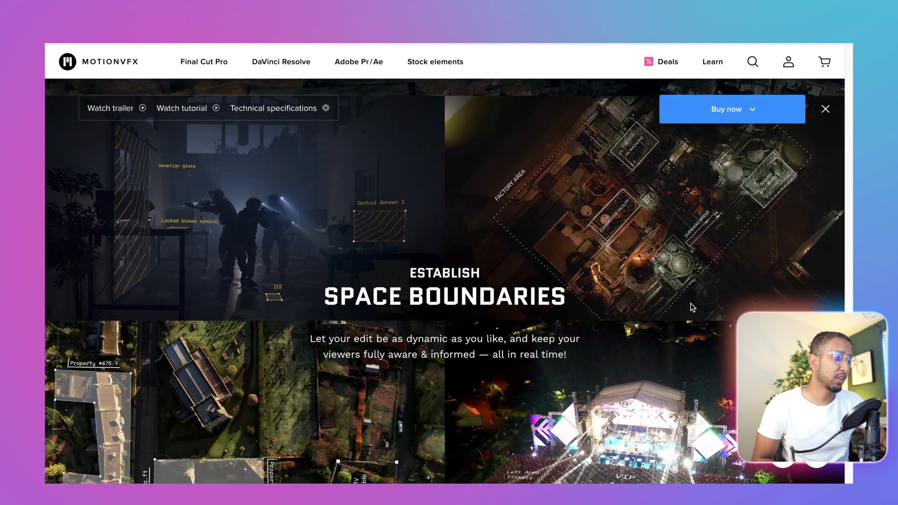
scroll(691, 303, down, 4)
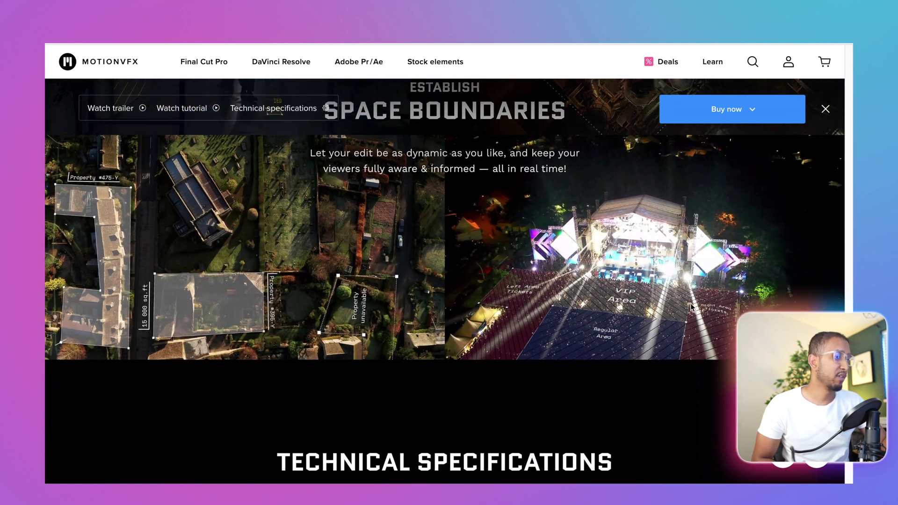
Step: Review the Technical Specifications, then return to Final Cut Pro from the Dock
scroll(690, 303, down, 1)
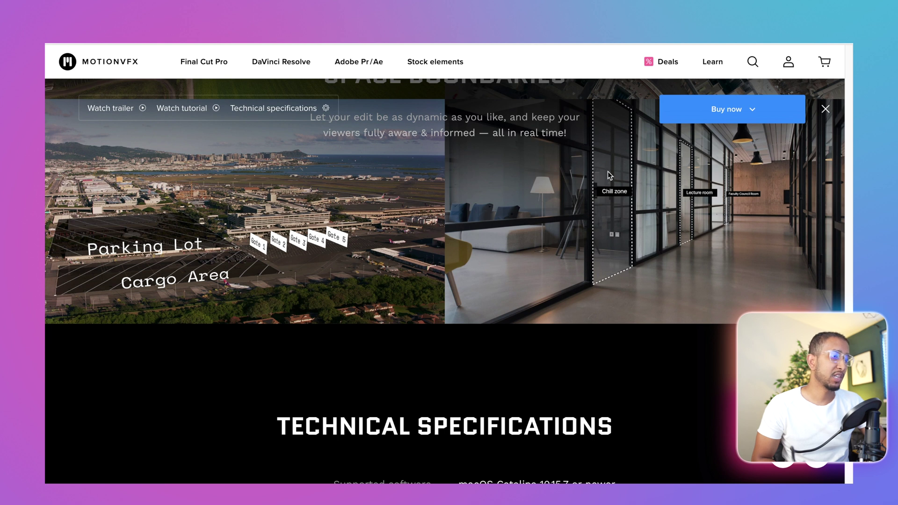
scroll(607, 173, down, 1)
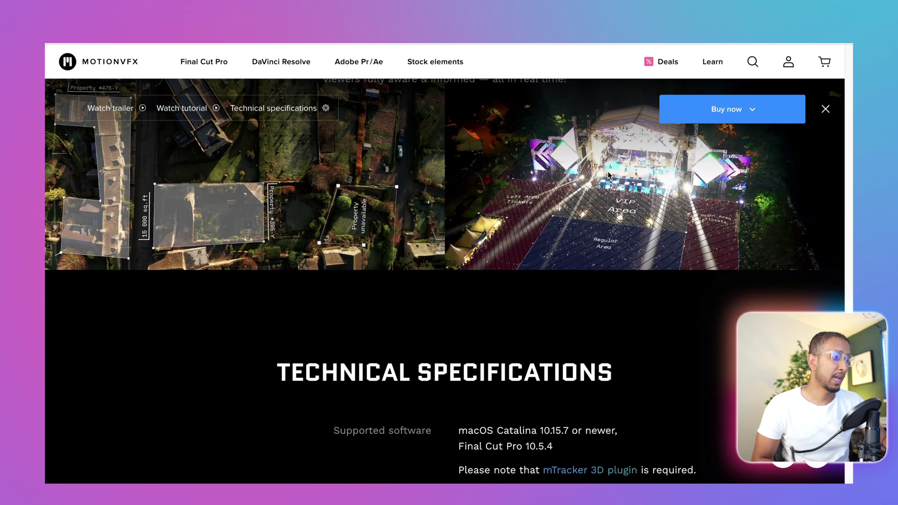
scroll(608, 171, down, 5)
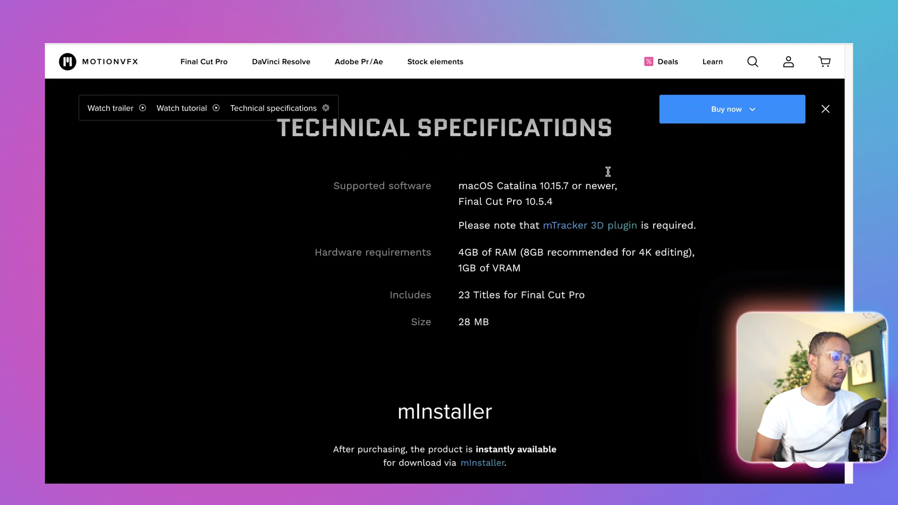
scroll(608, 172, down, 2)
scroll(608, 172, up, 6)
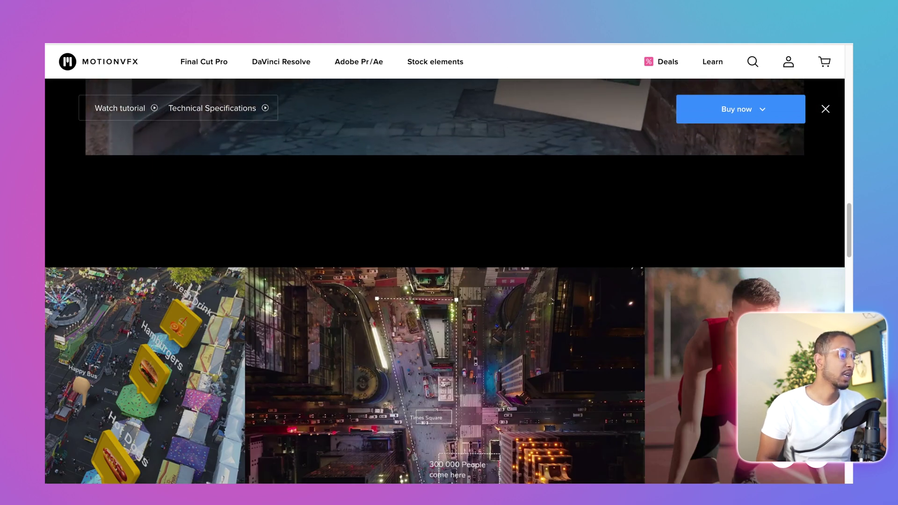
mouse_move(669, 479)
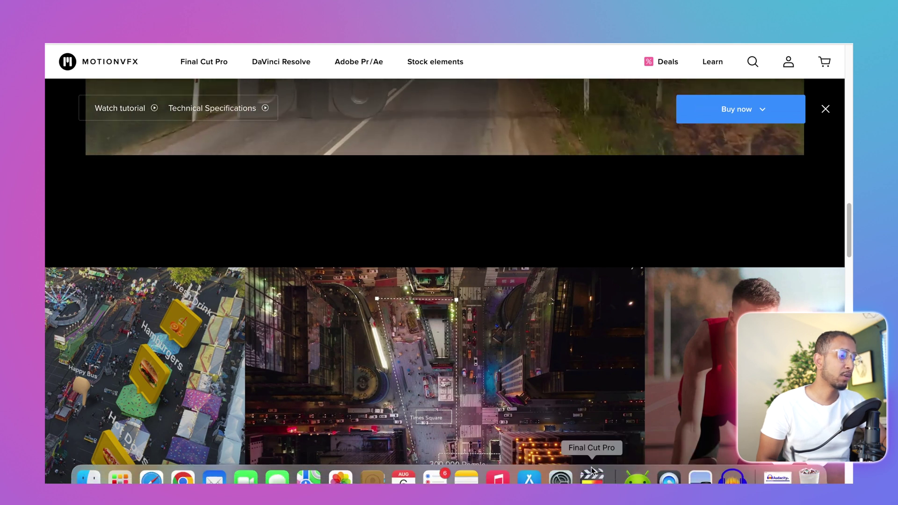
click(590, 469)
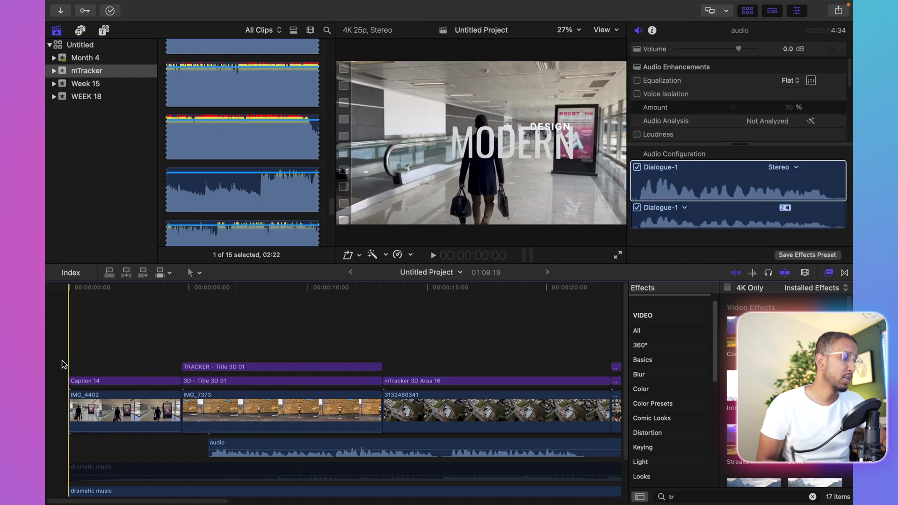
Step: Select the Caption 14 clip and bring up the Titles and Generators browser
click(108, 381)
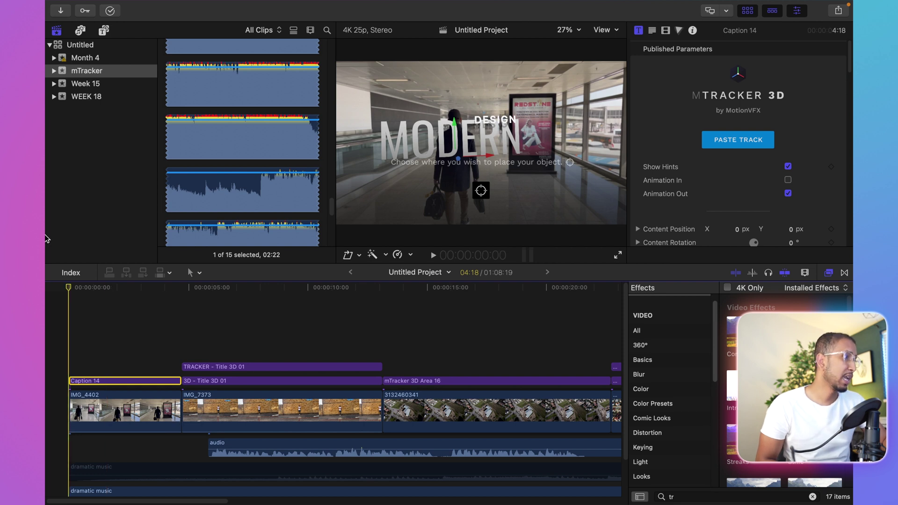
click(104, 31)
scroll(92, 151, down, 8)
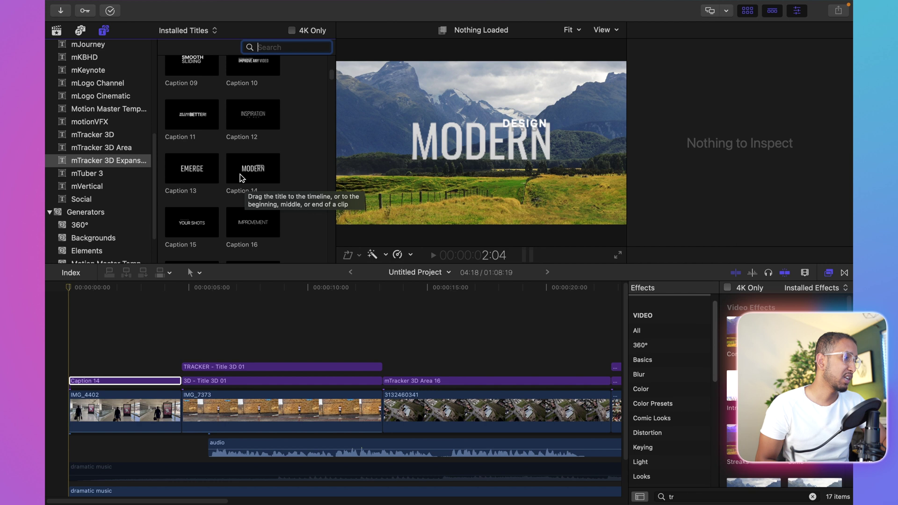
Step: Show the mTracker 3D Area title category and preview the Area 11 title
click(132, 153)
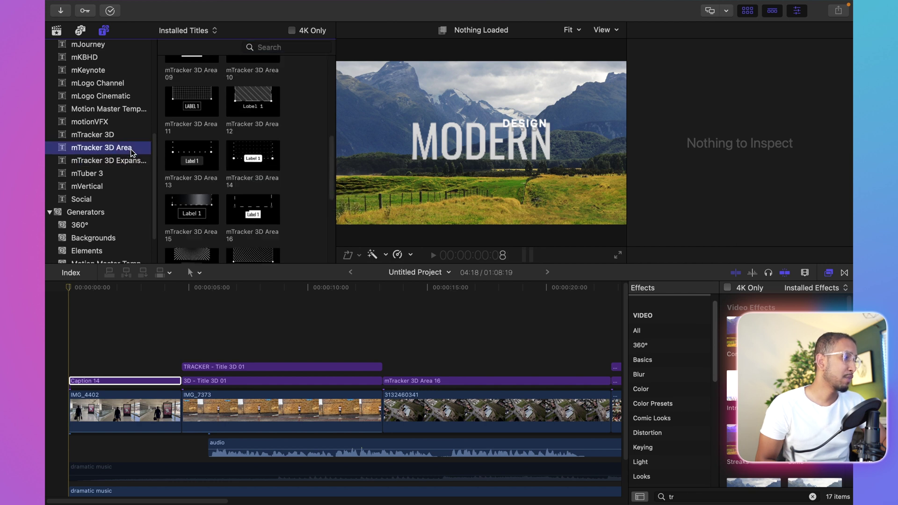
scroll(208, 117, up, 2)
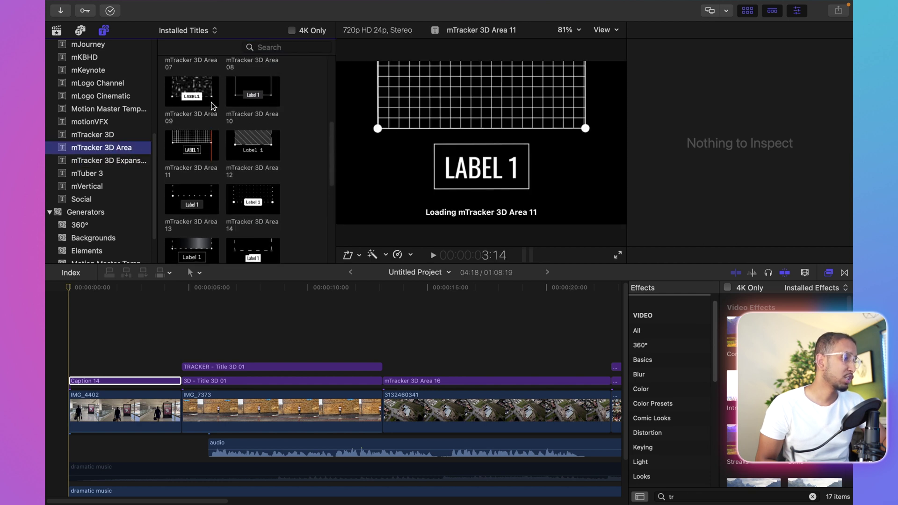
click(281, 300)
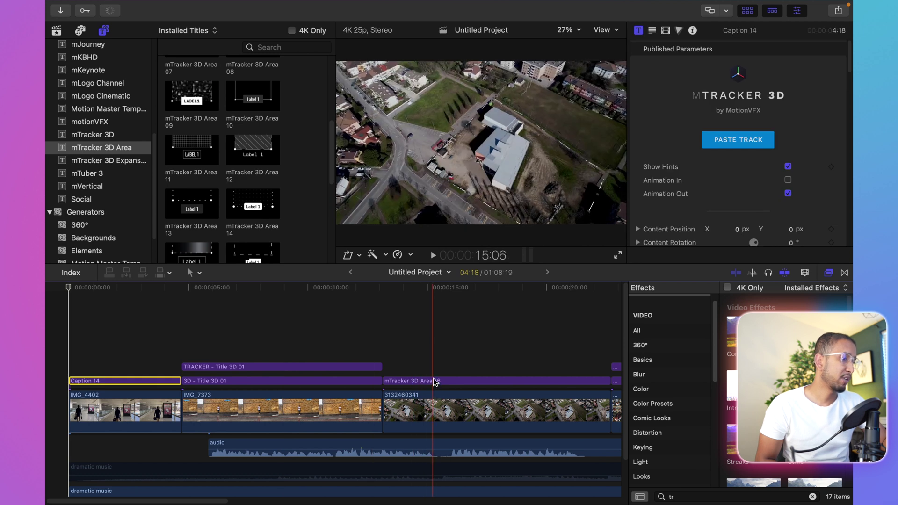
click(435, 381)
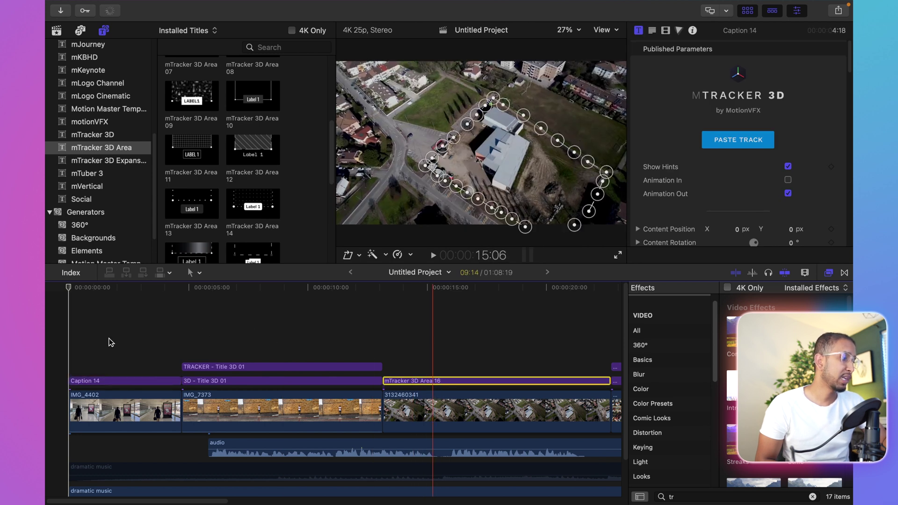
click(217, 356)
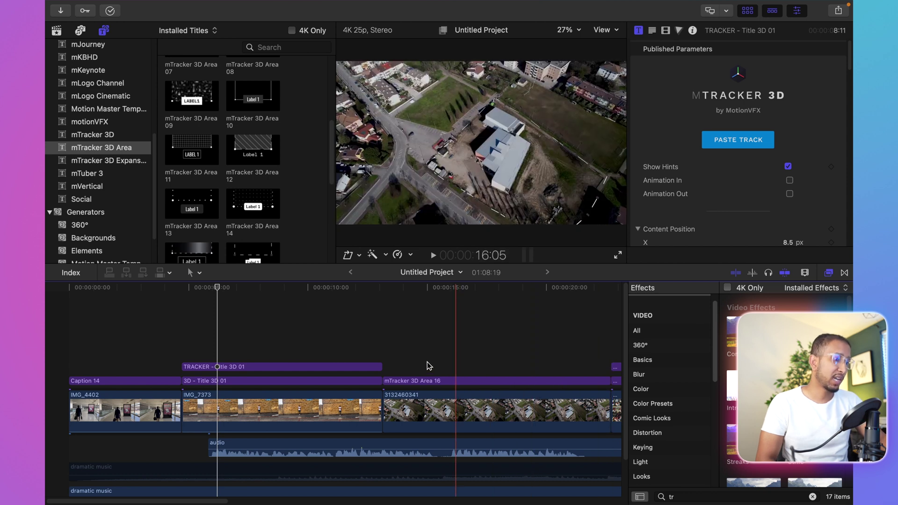
Step: Play the project from about 12 s inside Area 16, stopping at 28:07 on the village shot
click(408, 337)
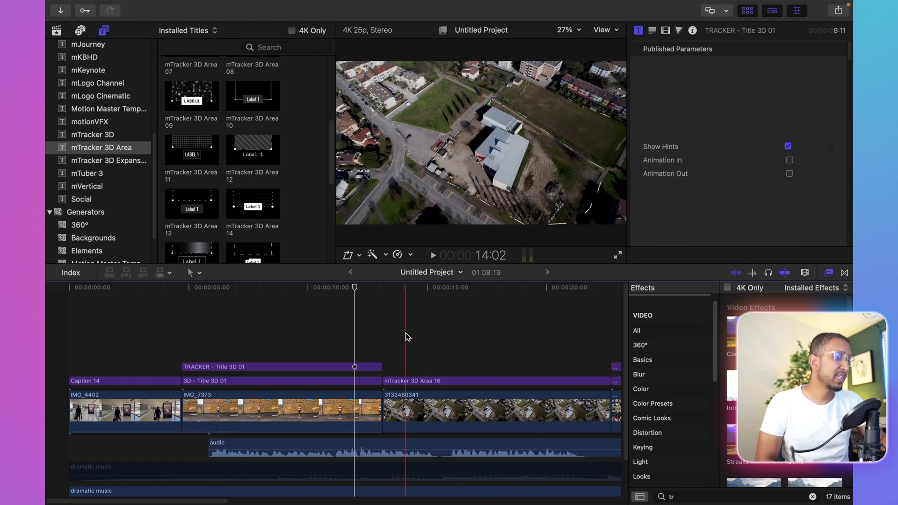
key(space)
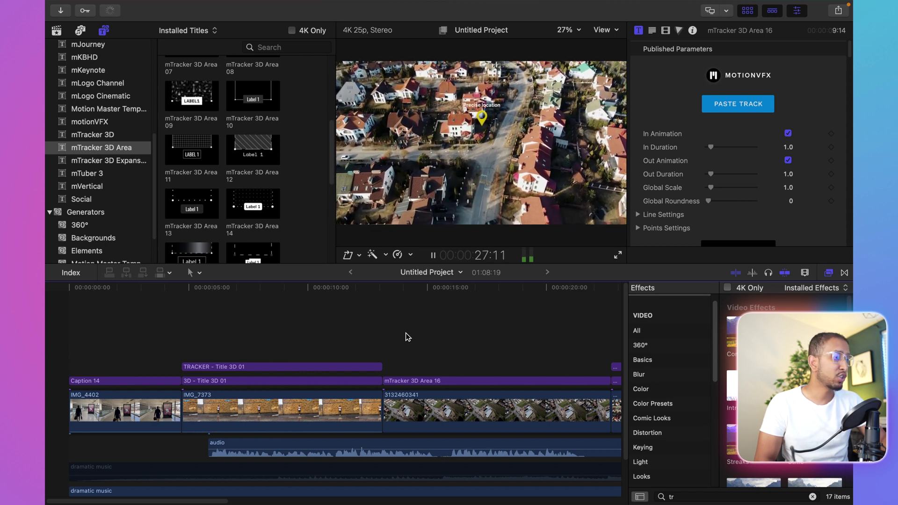
key(space)
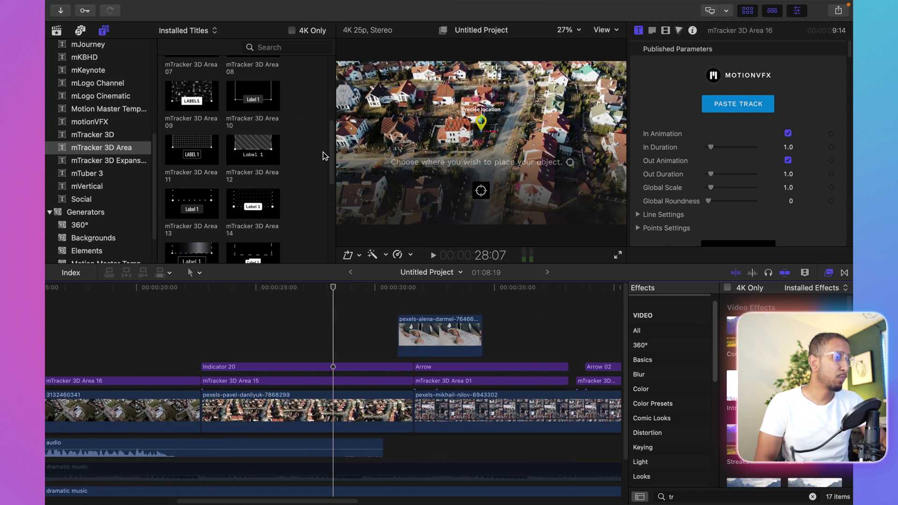
Step: Select Indicator 20 and play through the city-block outline, stopping at the Arrow section
click(480, 125)
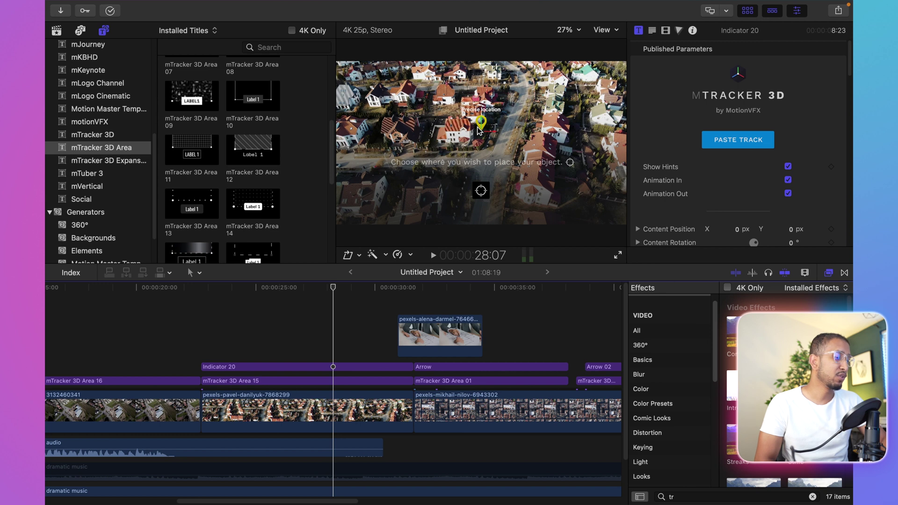
key(space)
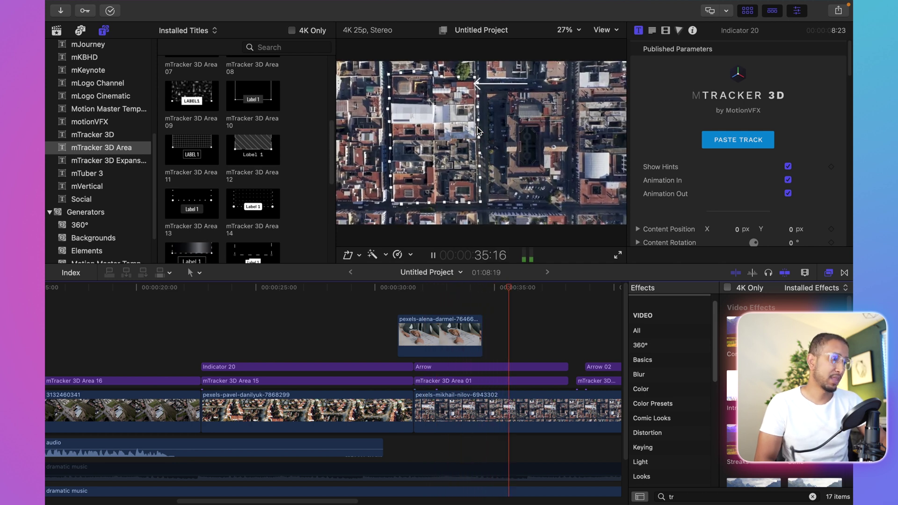
key(space)
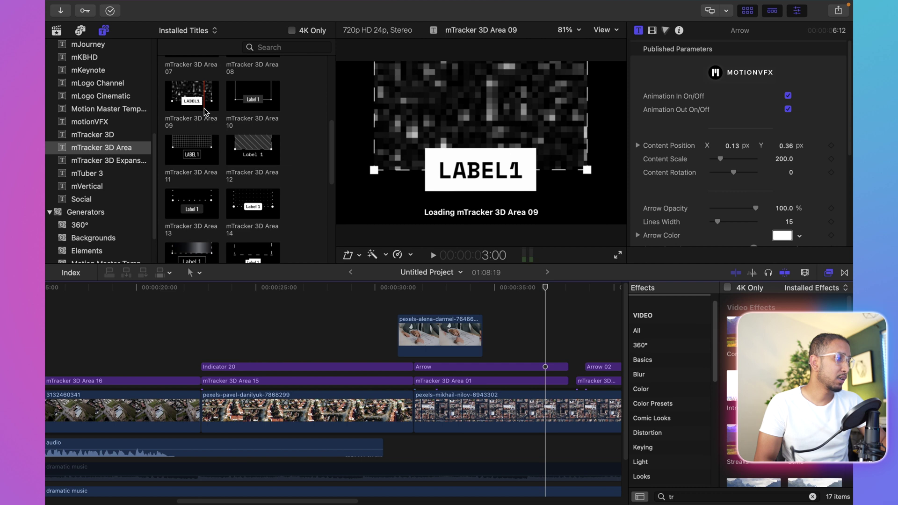
Step: Play the Arrow 02 section over the aerial city grid from its start
scroll(195, 108, up, 5)
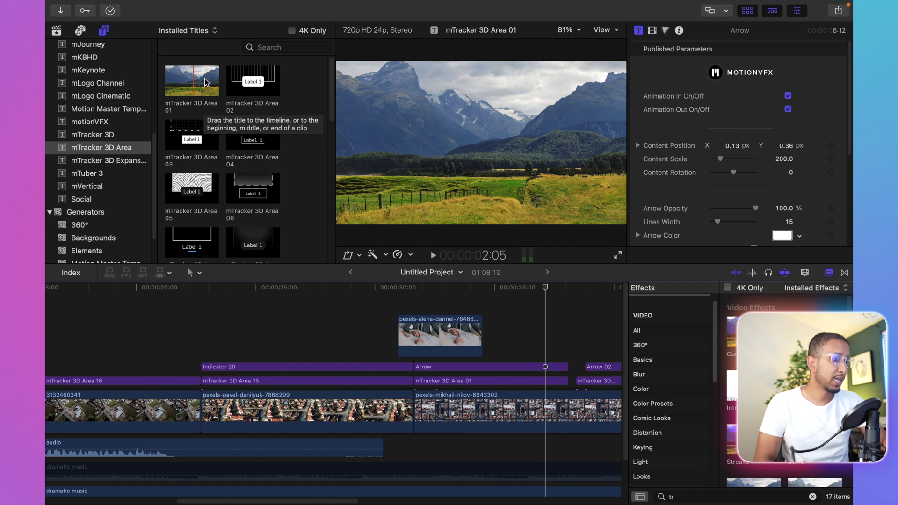
click(585, 349)
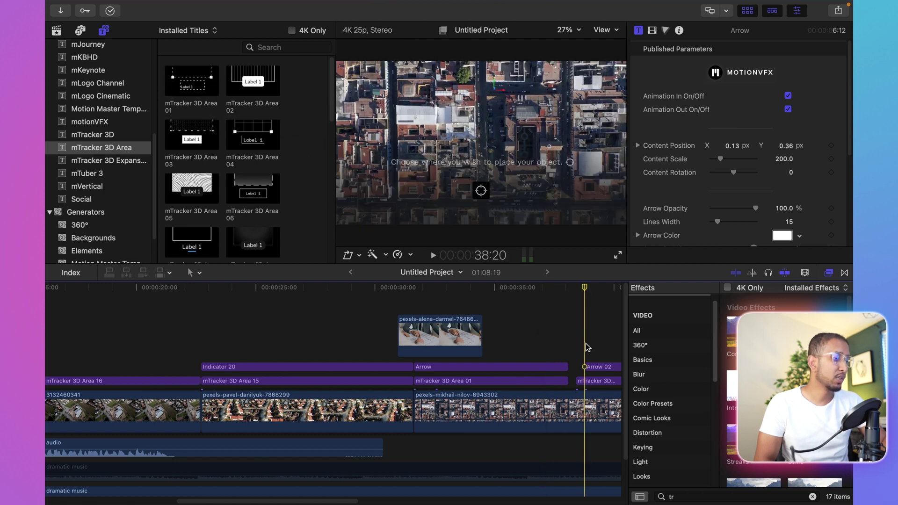
key(space)
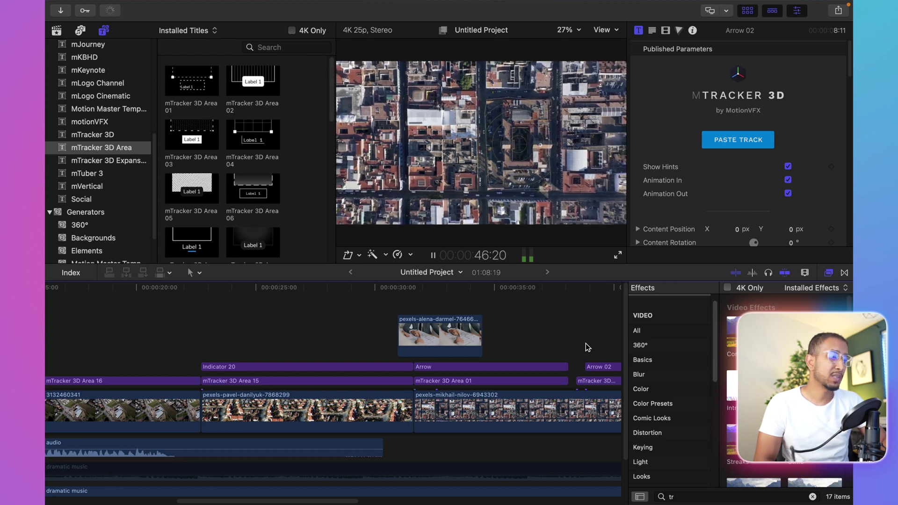
Step: Replay from the BALI Title 03 clip through the HOUSE TOUR title to the project's end
key(space)
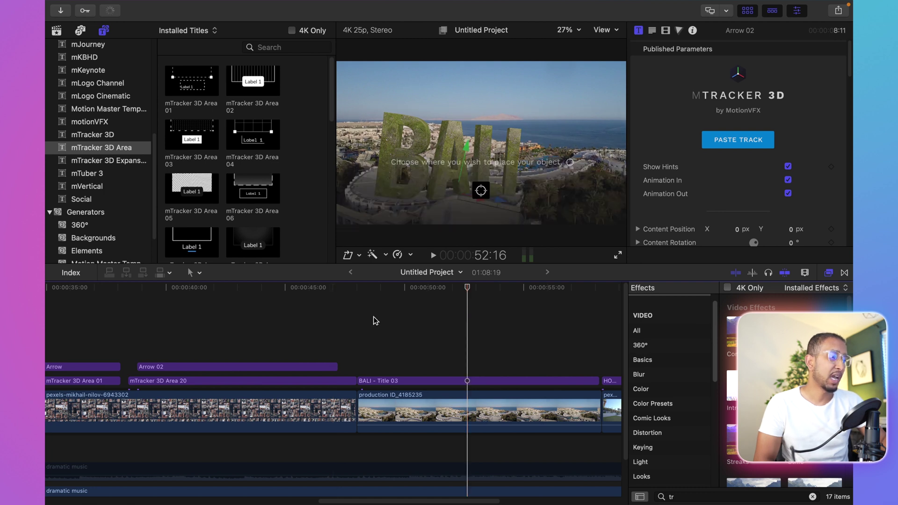
click(373, 320)
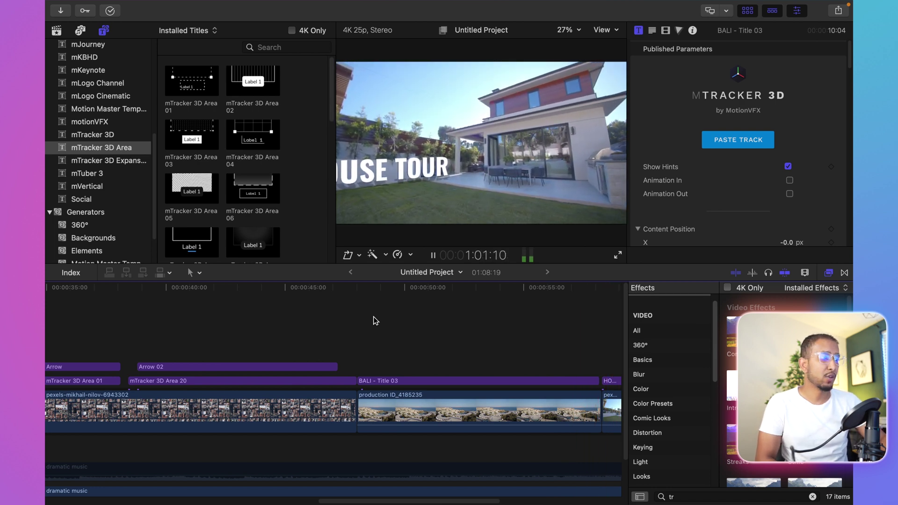
scroll(371, 315, left, 2)
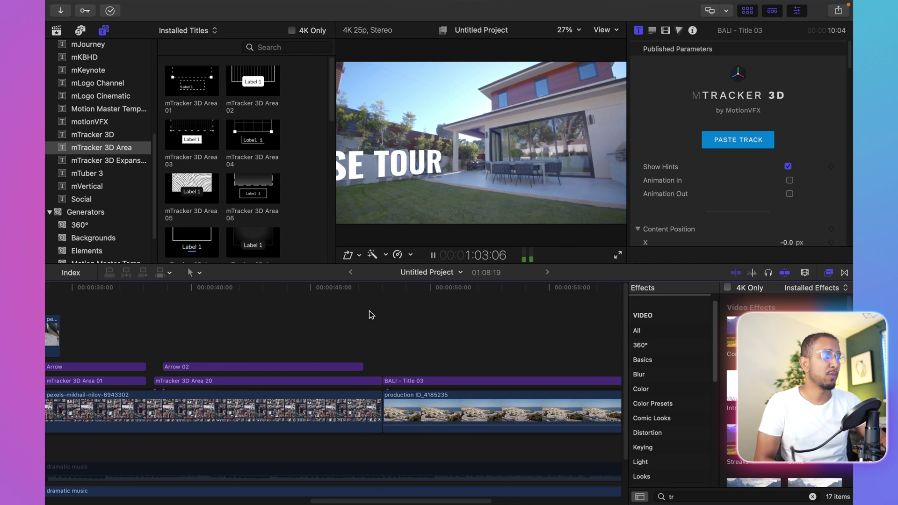
scroll(371, 314, left, 5)
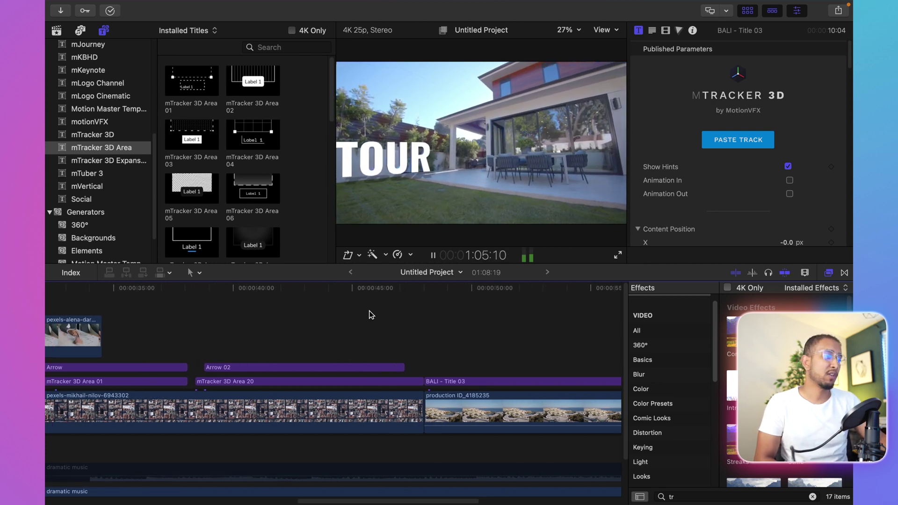
scroll(374, 316, right, 1)
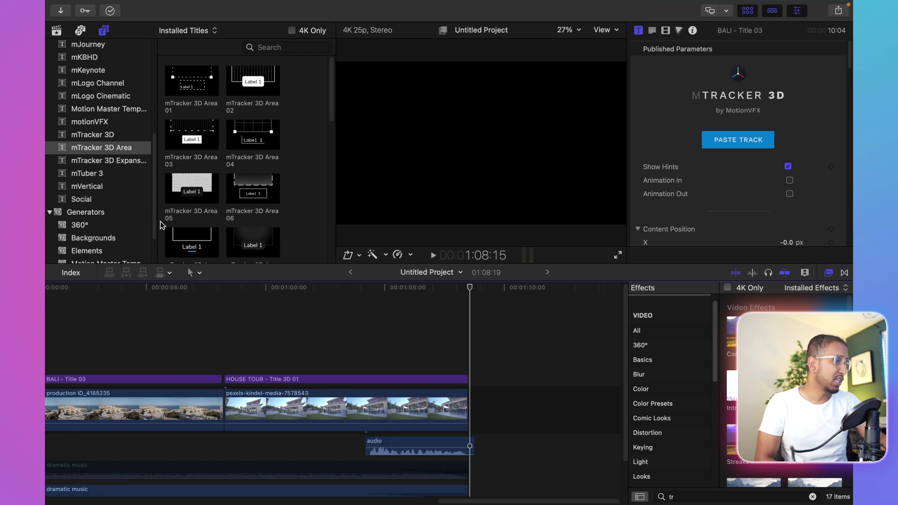
Step: Show the mTracker 3D Expansion titles and scroll down to the Indicator presets
click(99, 161)
scroll(214, 179, down, 3)
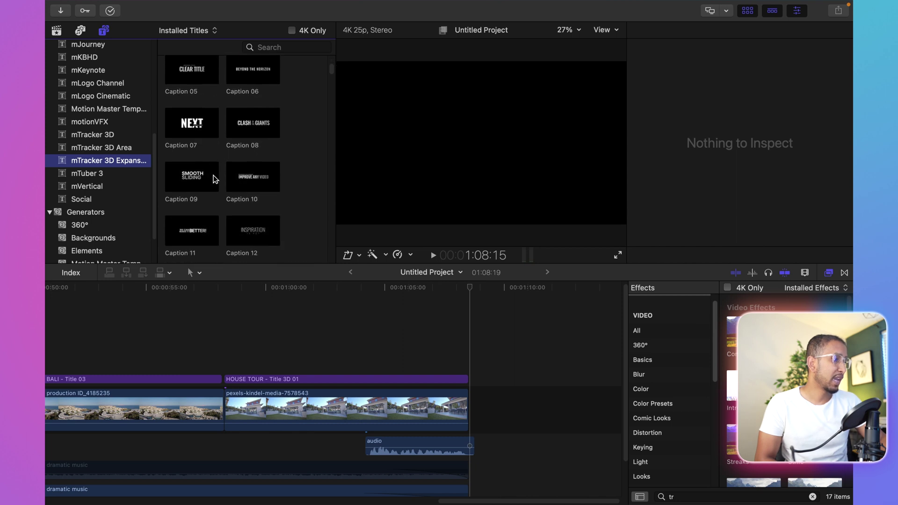
scroll(214, 178, down, 15)
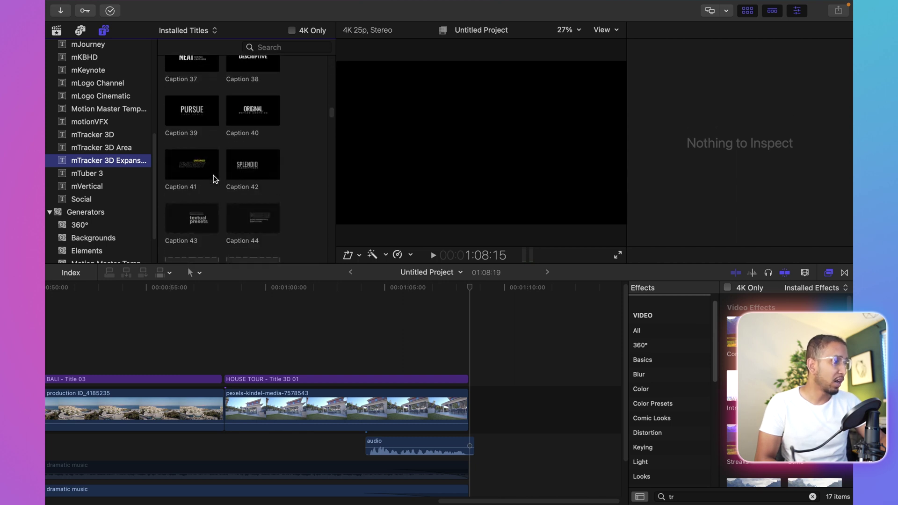
scroll(214, 178, down, 10)
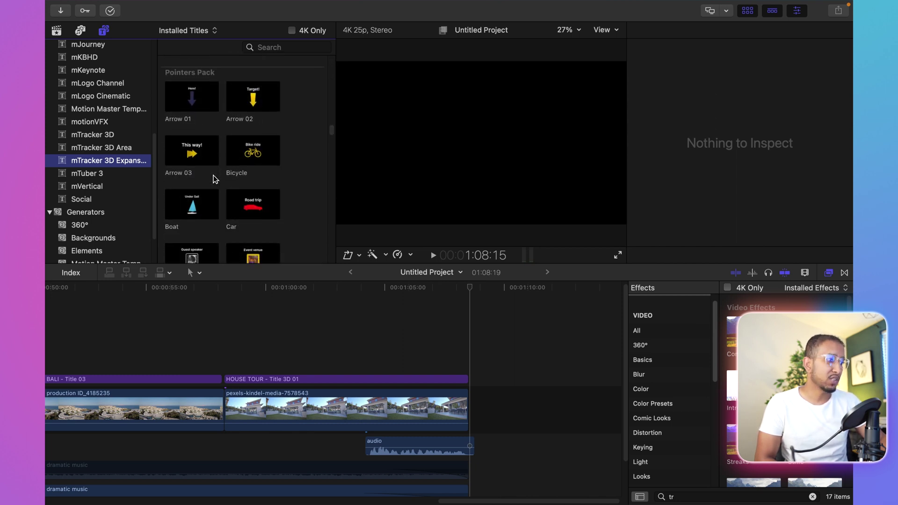
scroll(215, 179, down, 3)
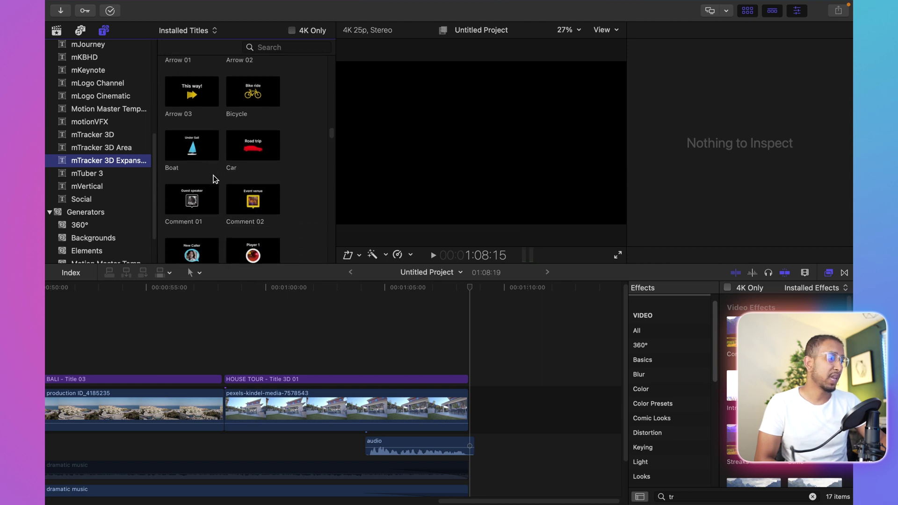
scroll(214, 179, down, 5)
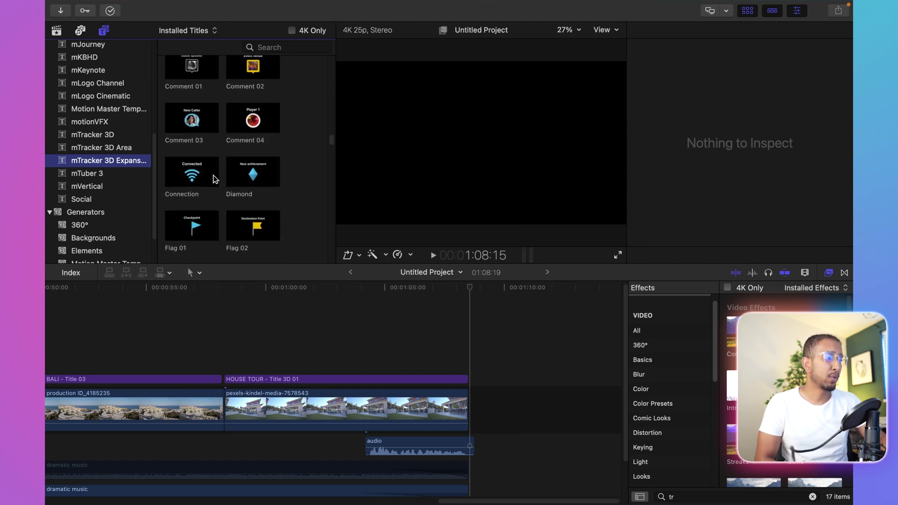
scroll(215, 179, down, 4)
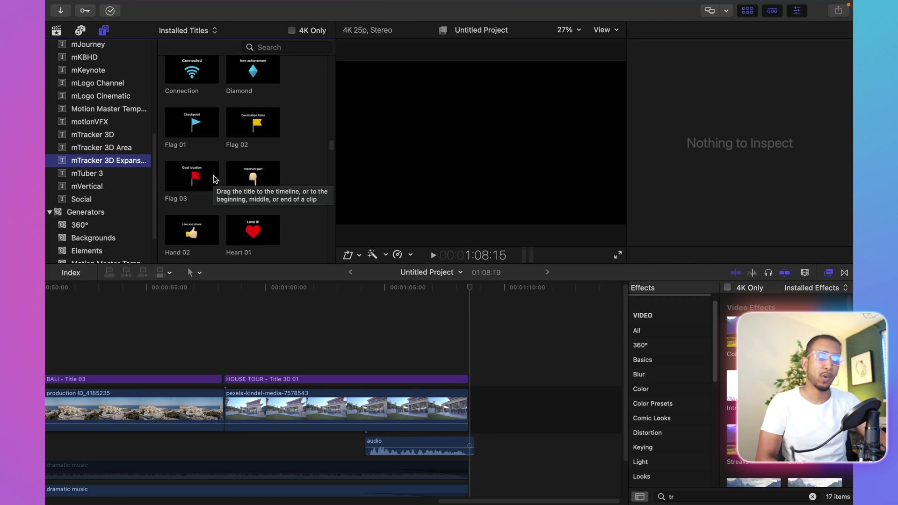
scroll(214, 179, down, 3)
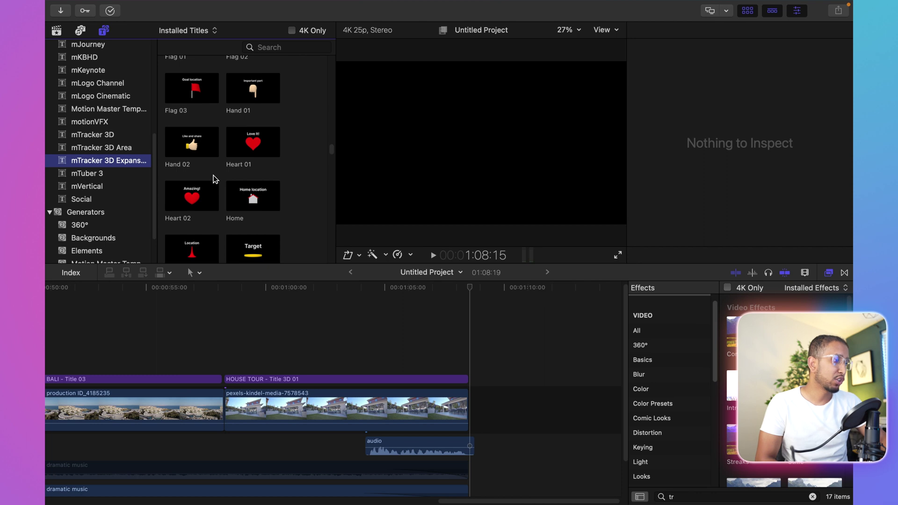
scroll(214, 178, down, 2)
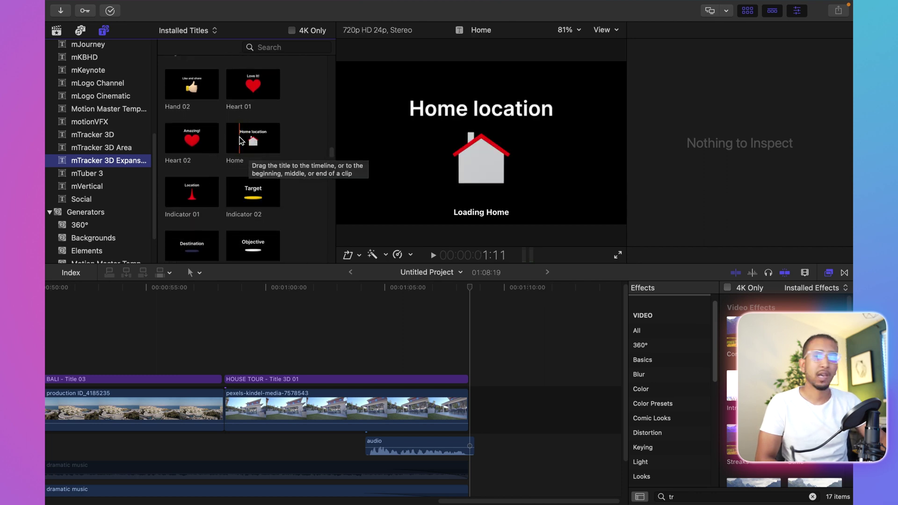
scroll(240, 141, down, 4)
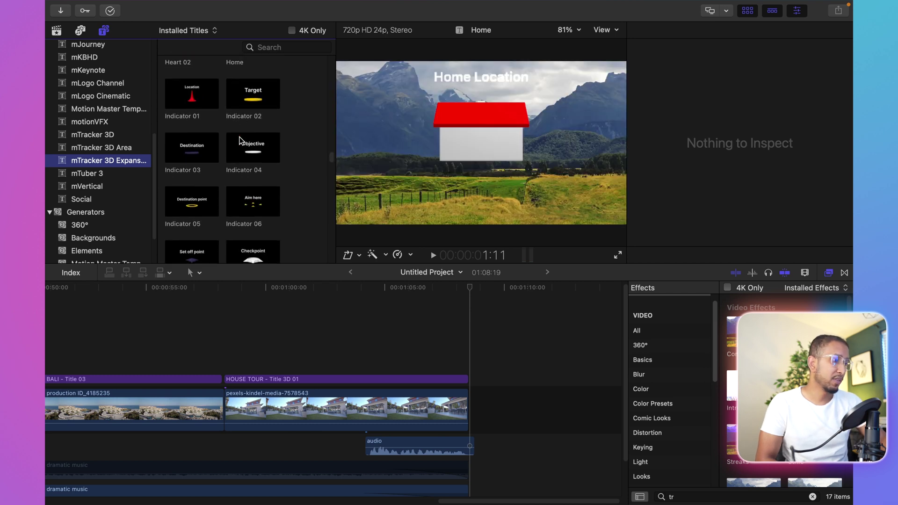
scroll(240, 141, down, 2)
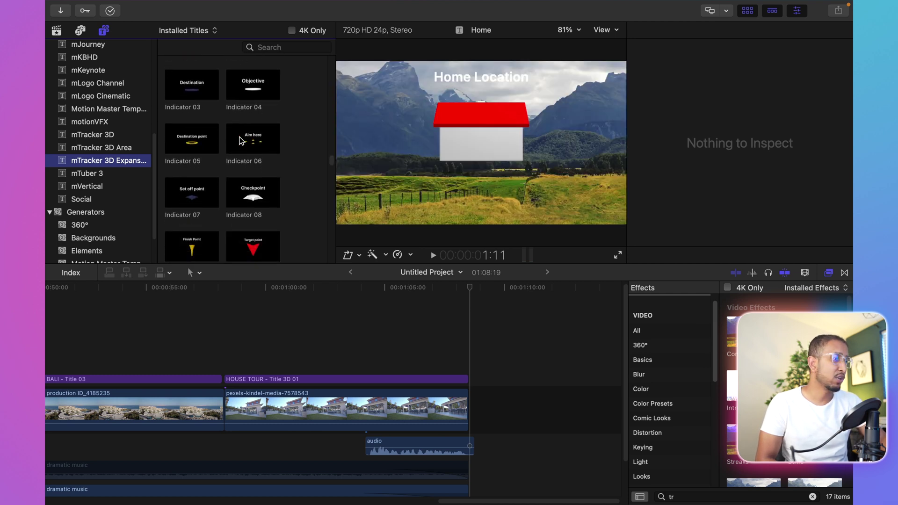